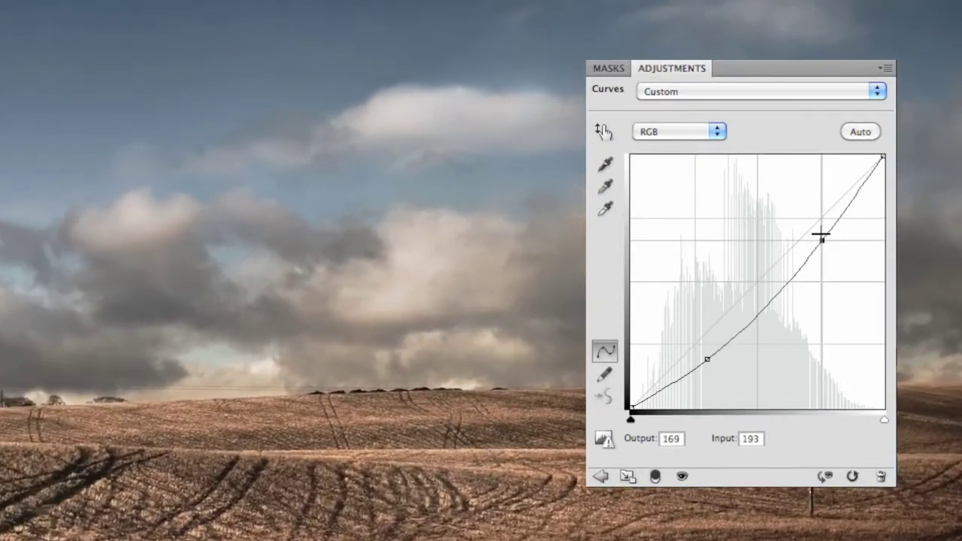
# Raise the upper curve point to Output 198, Input 175 to brighten the cloudy field photo
pyautogui.moveTo(819, 235); pyautogui.dragTo(805, 213)
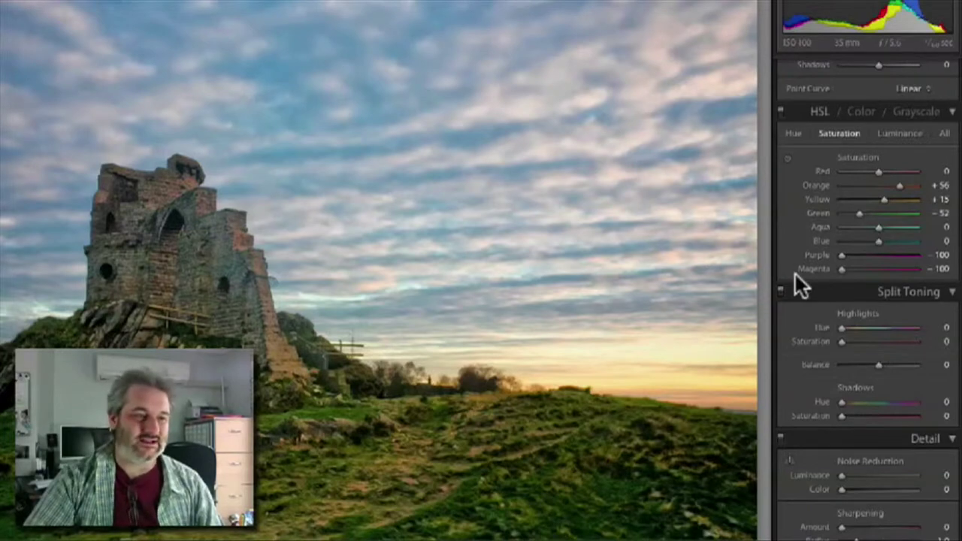
# Try the Aqua saturation slider, then set Aqua saturation to −4 and Blue to +29
pyautogui.moveTo(881, 228); pyautogui.dragTo(918, 231)
pyautogui.moveTo(816, 231); pyautogui.dragTo(878, 230)
pyautogui.doubleClick(880, 230)
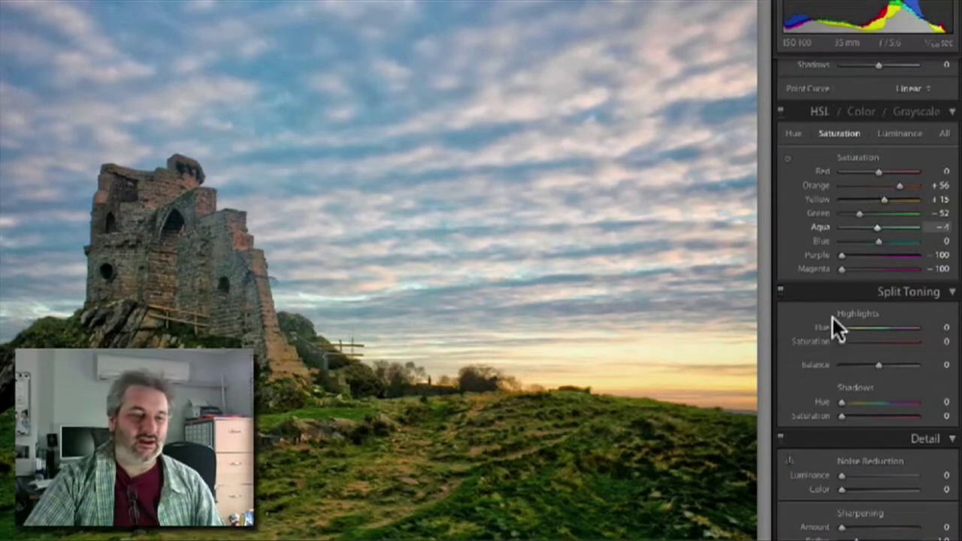
pyautogui.moveTo(877, 242); pyautogui.dragTo(891, 243)
pyautogui.click(900, 243)
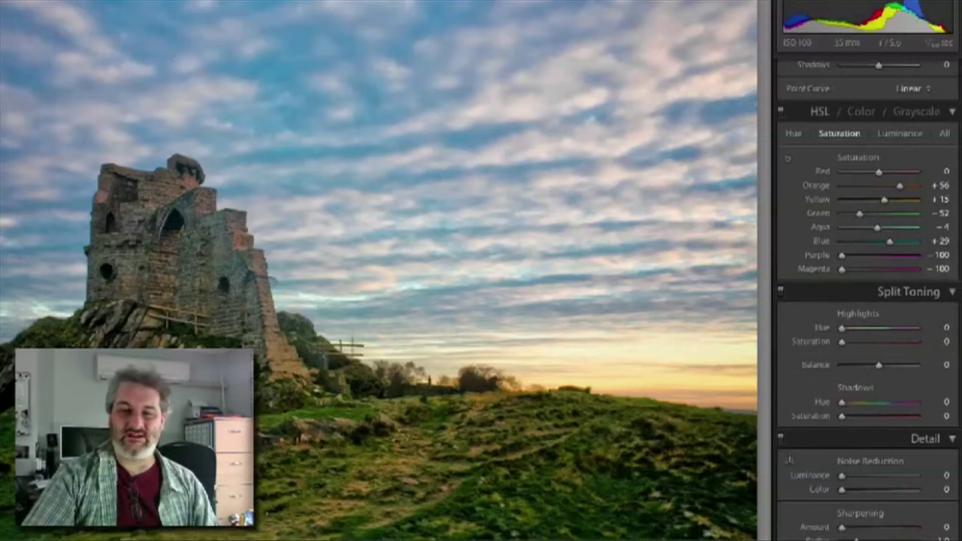
# In the HSL Hue tab, set the Green hue to −5, testing nearby values with arrow keys
pyautogui.click(793, 133)
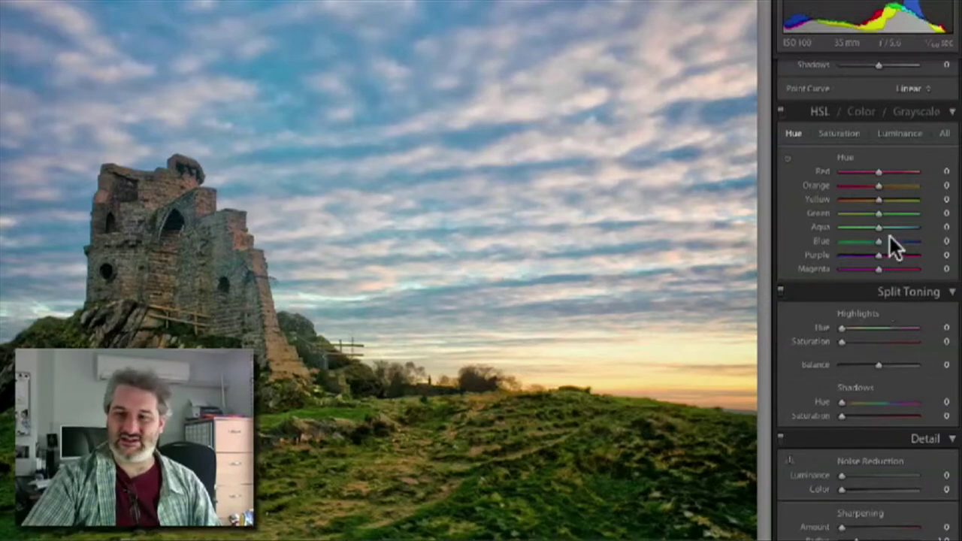
pyautogui.click(945, 213)
pyautogui.write('-5')
pyautogui.press('Return')
pyautogui.press('Down')
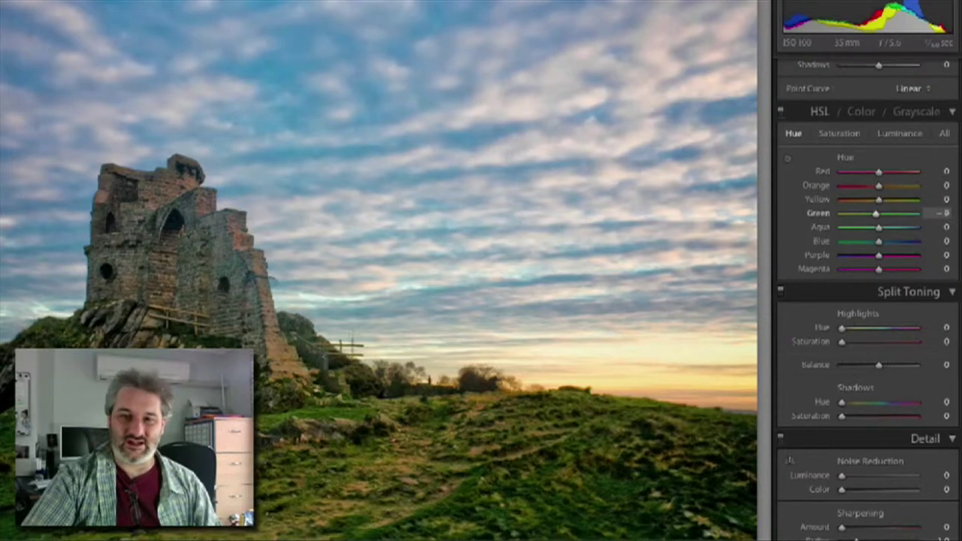
pyautogui.press('Down')
pyautogui.press('Down')
pyautogui.press('Down')
pyautogui.press('Down')
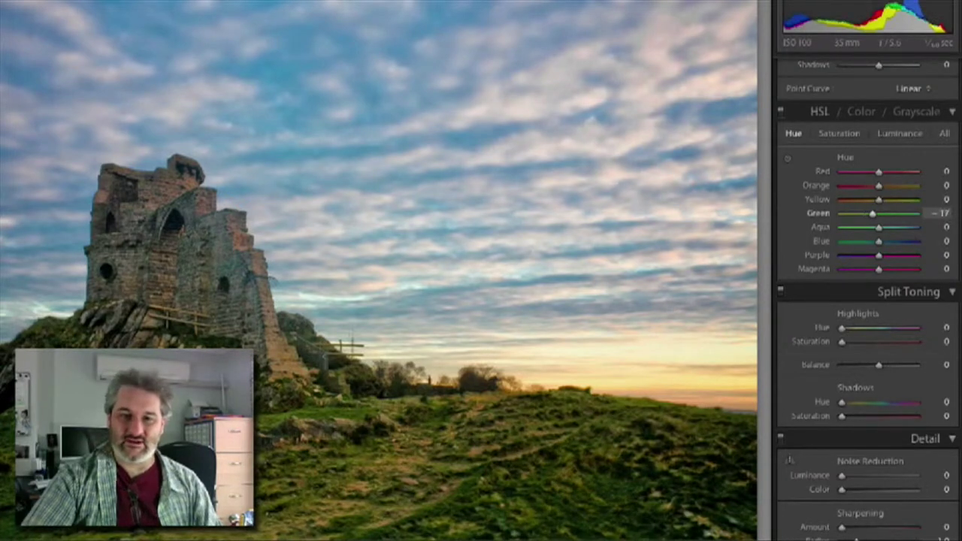
pyautogui.press('Up')
pyautogui.press('Up')
pyautogui.press('Up')
pyautogui.press('Up')
pyautogui.press('Up')
pyautogui.press('Up')
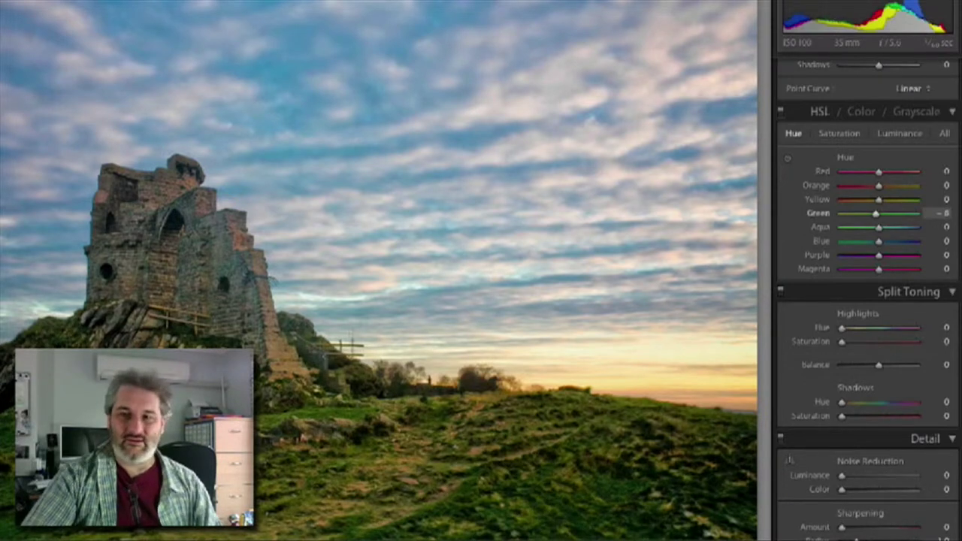
pyautogui.press('Up')
pyautogui.press('Up')
pyautogui.press('Up')
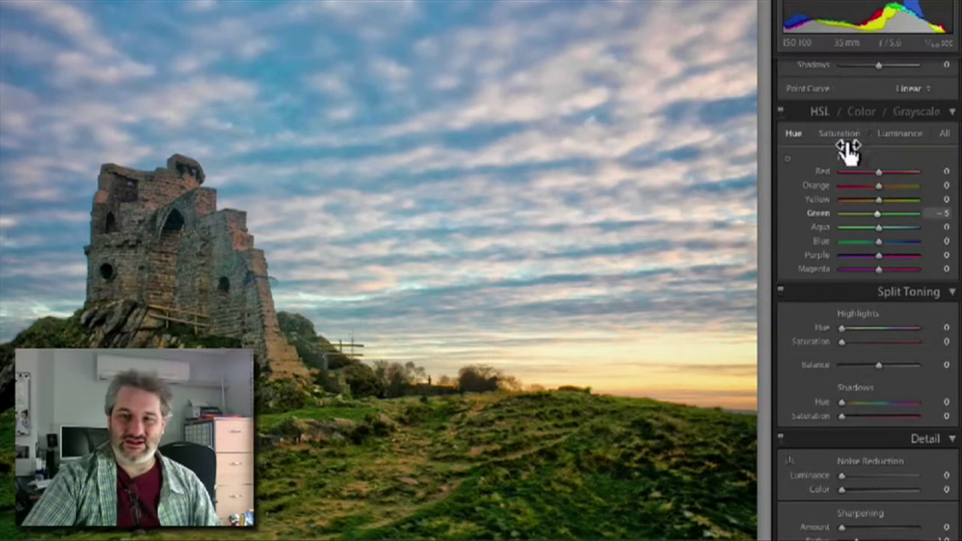
# Toggle HSL off and on to compare, then test a Yellow hue shift and return it to 0
pyautogui.click(781, 111)
pyautogui.click(782, 111)
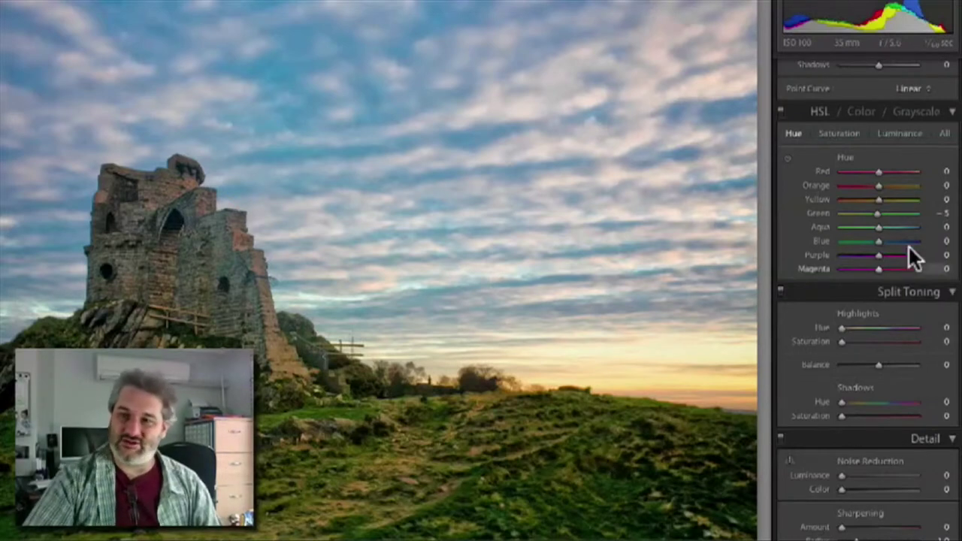
pyautogui.moveTo(878, 198)
pyautogui.mouseDown()
pyautogui.moveTo(869, 197)
pyautogui.moveTo(898, 196)
pyautogui.moveTo(862, 197)
pyautogui.moveTo(880, 196)
pyautogui.mouseUp()
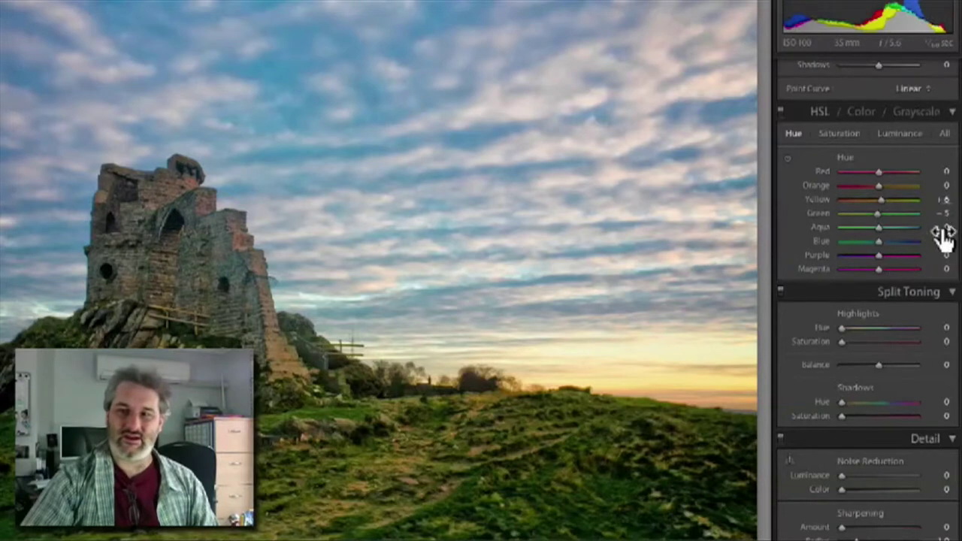
pyautogui.moveTo(881, 200); pyautogui.dragTo(881, 200)
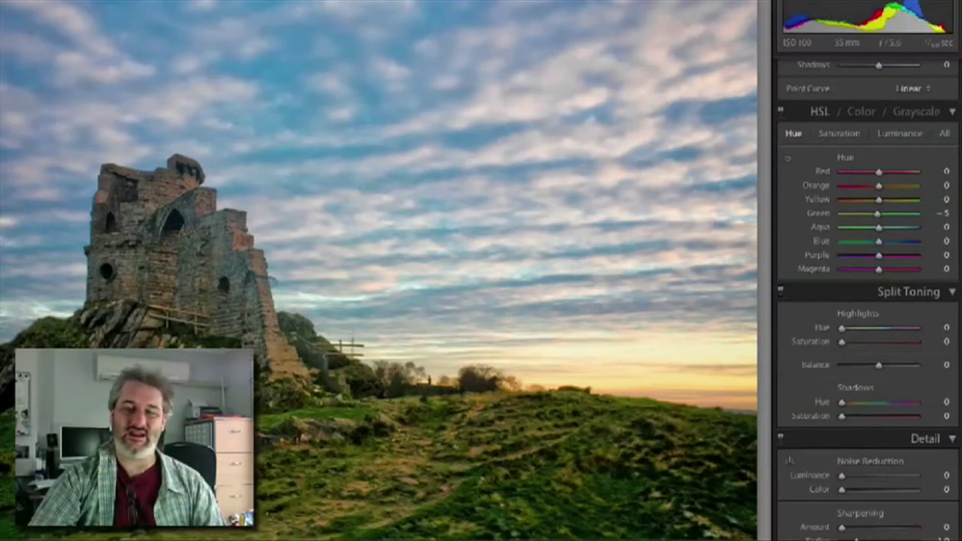
# Scroll to the Detail panel, zoom to 1:1 and pan over the tower's stonework and railing
pyautogui.scroll(-5, 868, 301)
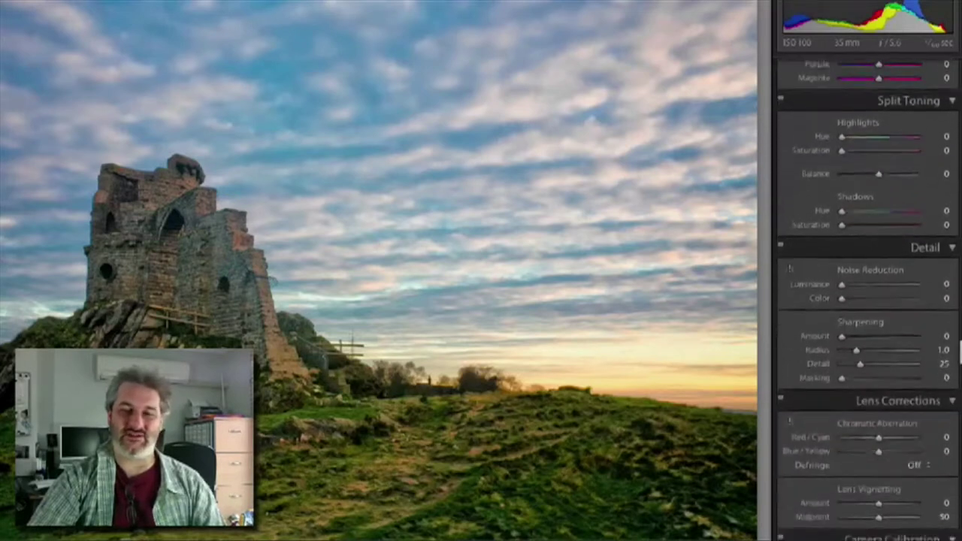
pyautogui.scroll(-2, 945, 360)
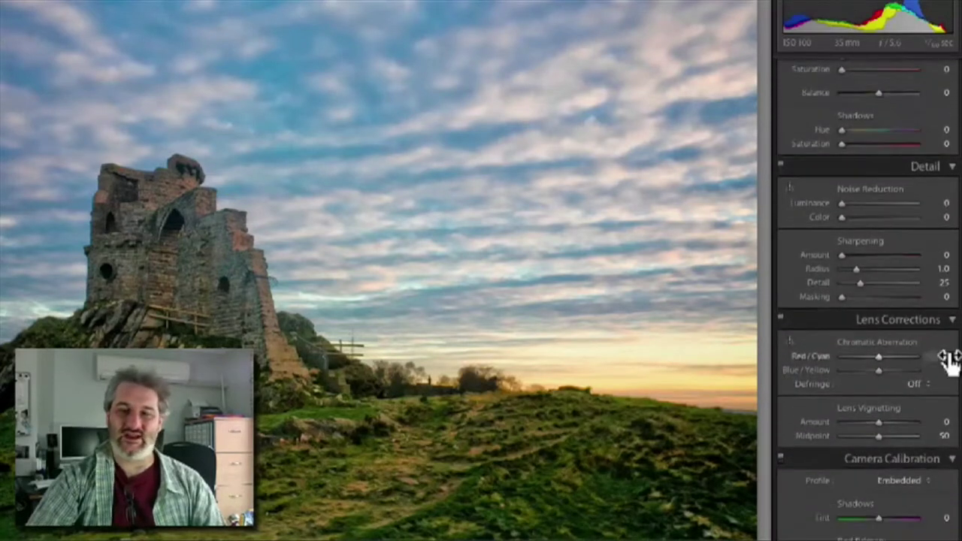
pyautogui.click(196, 275)
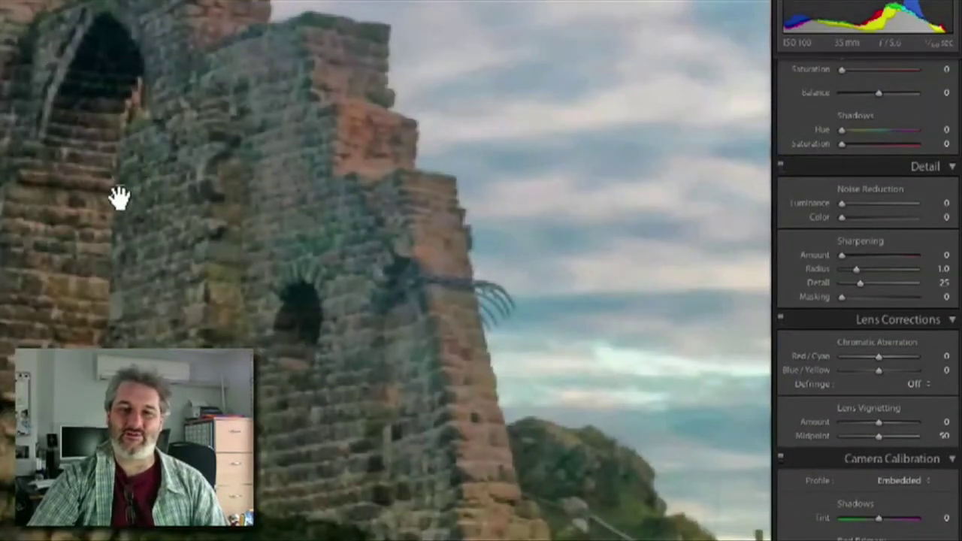
pyautogui.moveTo(118, 197); pyautogui.dragTo(354, 335)
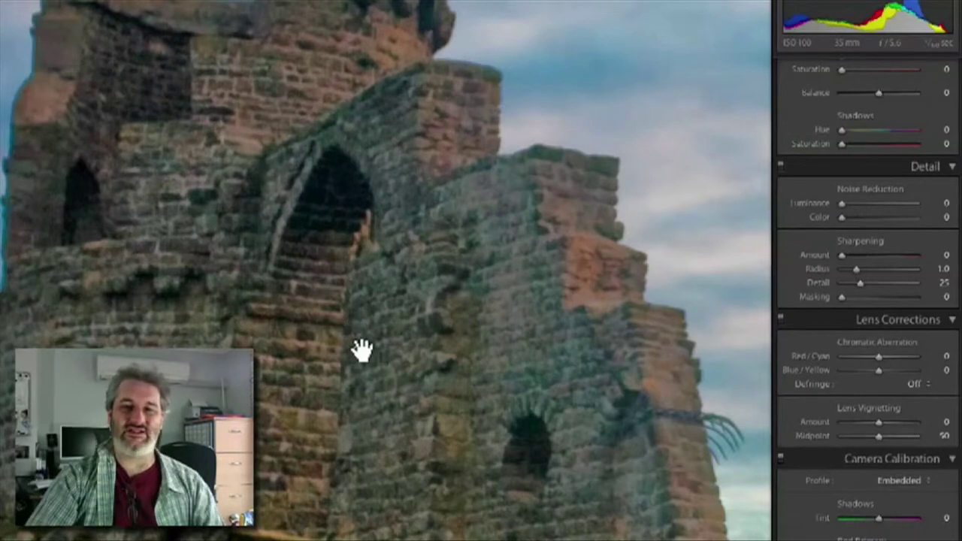
pyautogui.moveTo(361, 351); pyautogui.dragTo(331, 277)
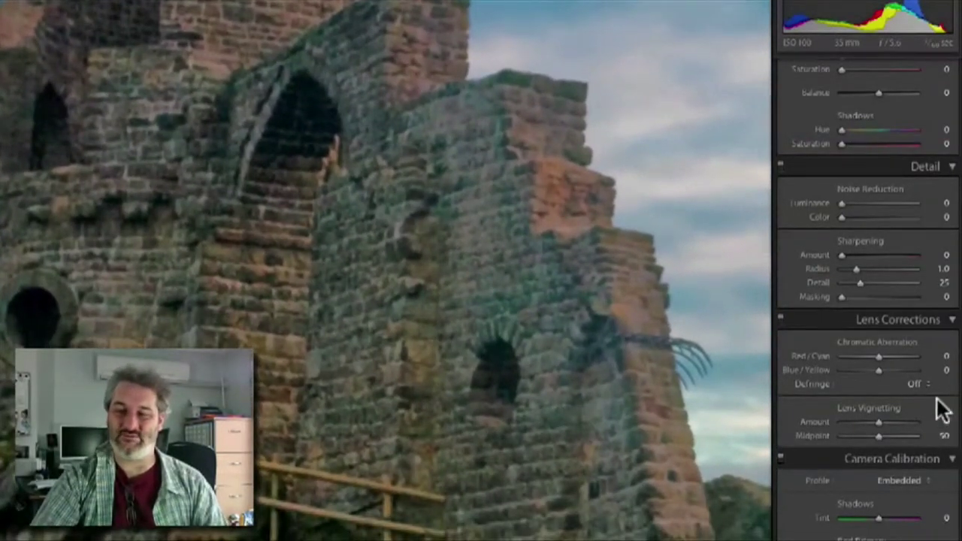
pyautogui.scroll(3, 867, 301)
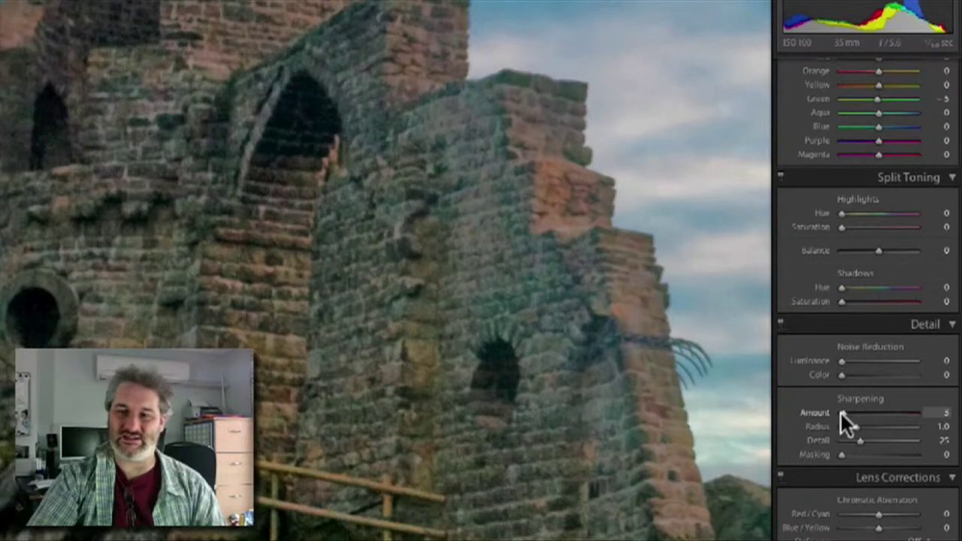
# Set Sharpening Amount to 150 and preview it in greyscale
pyautogui.moveTo(842, 414); pyautogui.dragTo(924, 419)
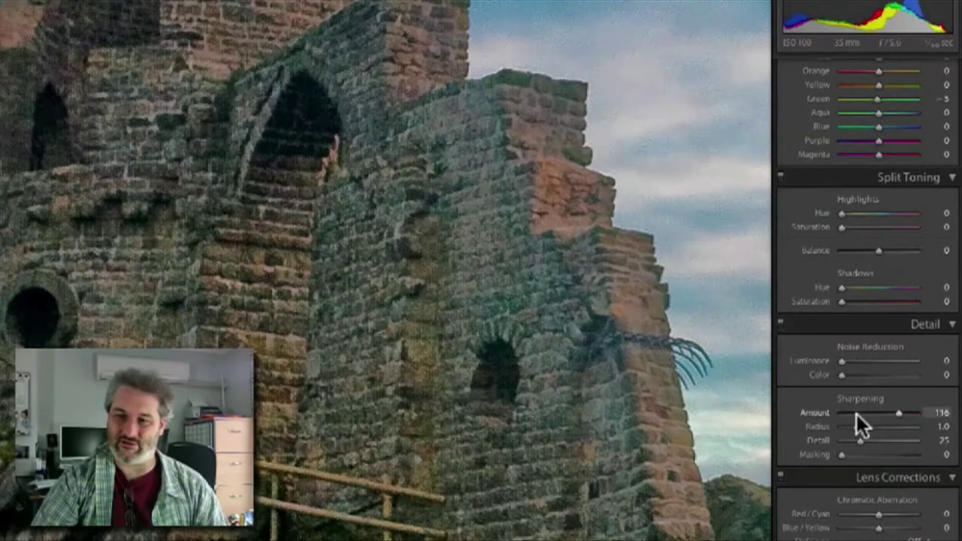
pyautogui.moveTo(856, 414); pyautogui.dragTo(927, 504)
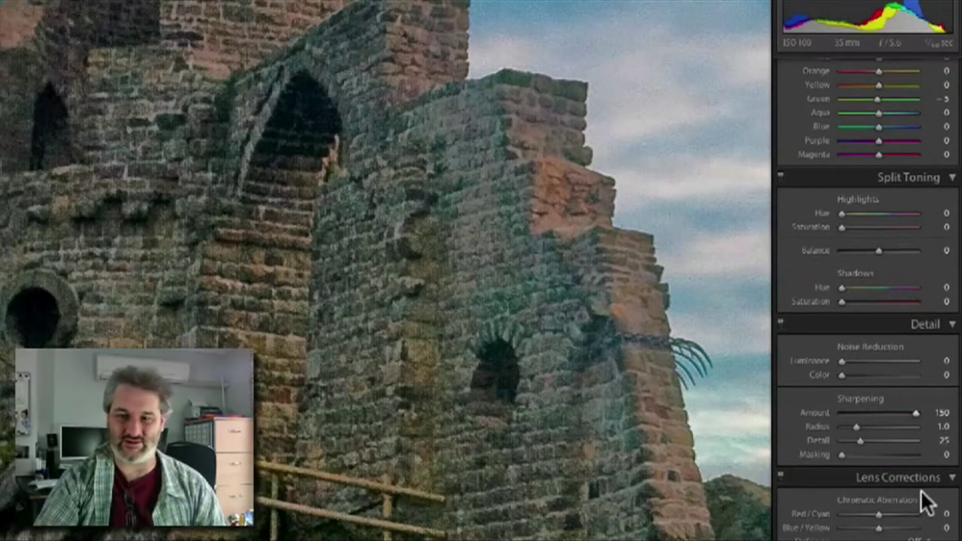
# Alt-drag Sharpening Radius while viewing the grey mask preview, settling on 1.5
pyautogui.press('alt')
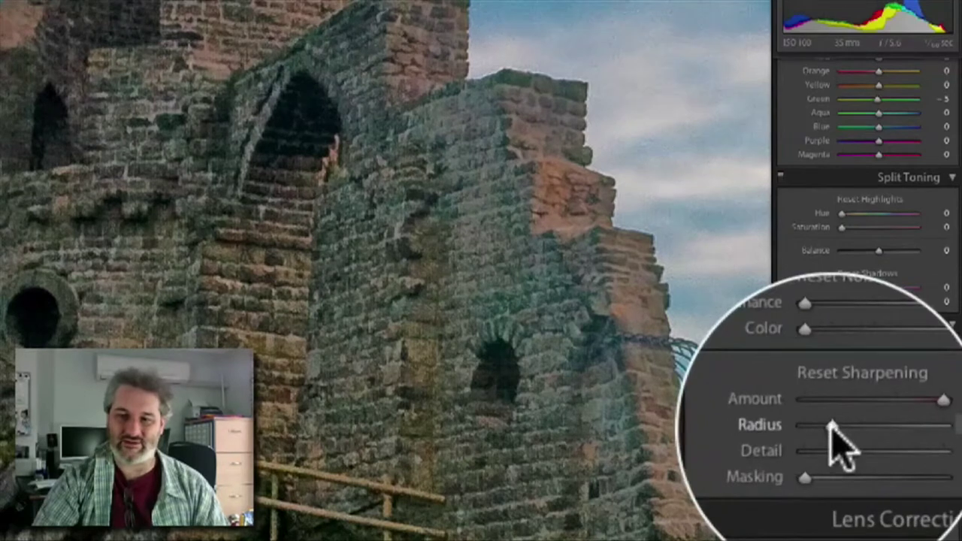
pyautogui.keyDown('alt'); pyautogui.click(832, 427); pyautogui.keyUp('alt')
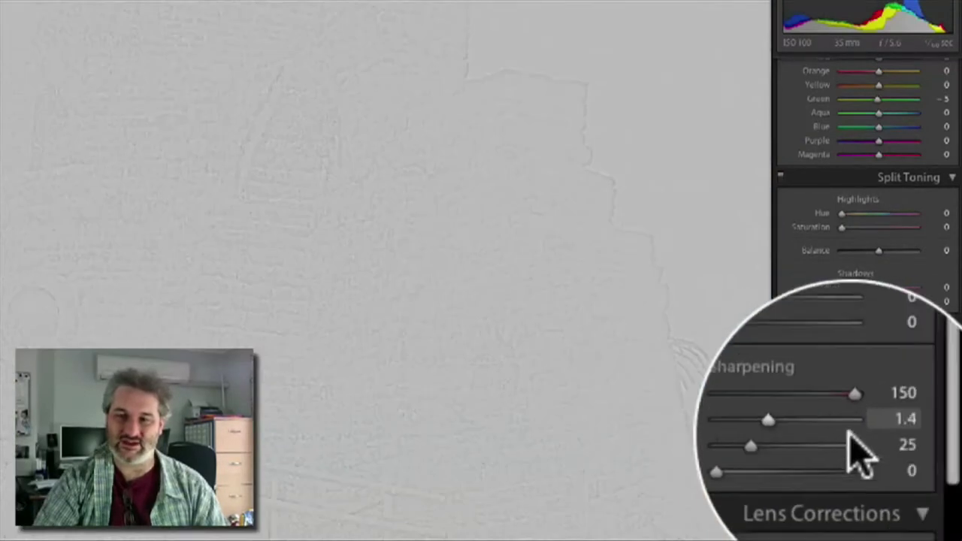
pyautogui.moveTo(869, 427)
pyautogui.mouseDown()
pyautogui.moveTo(917, 426)
pyautogui.moveTo(855, 428)
pyautogui.moveTo(876, 428)
pyautogui.mouseUp()
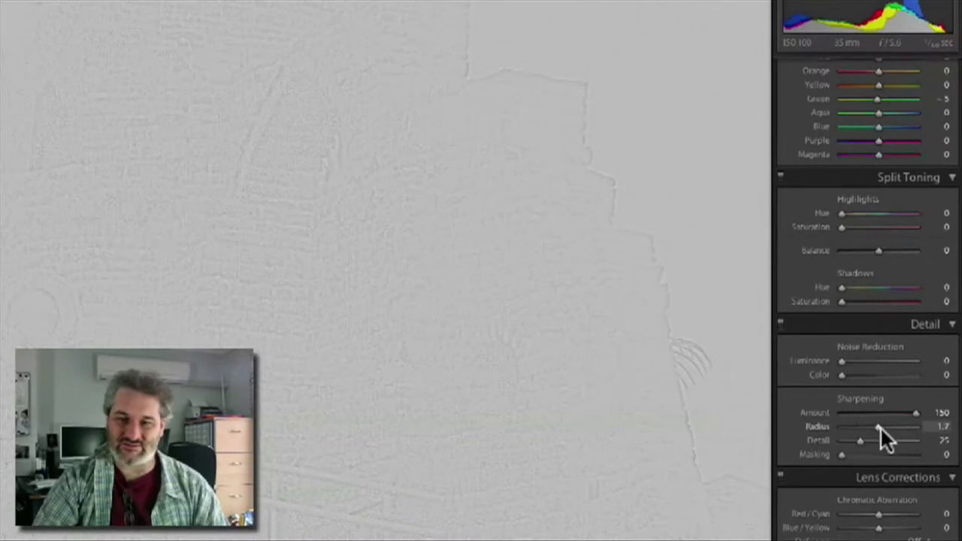
pyautogui.moveTo(881, 430)
pyautogui.mouseDown()
pyautogui.moveTo(903, 429)
pyautogui.moveTo(870, 433)
pyautogui.mouseUp()
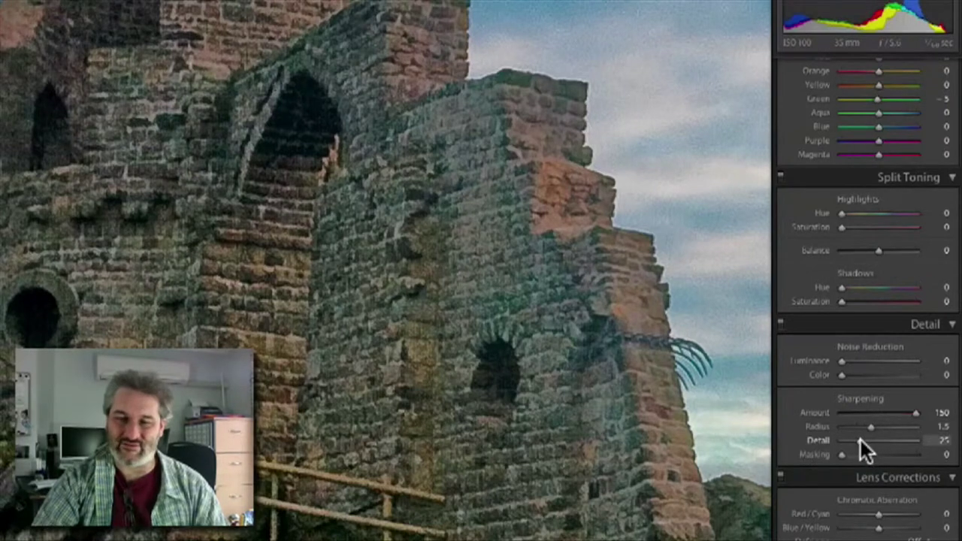
# Alt-drag Sharpening Detail with the mask preview, comparing values before settling at 51
pyautogui.press('alt')
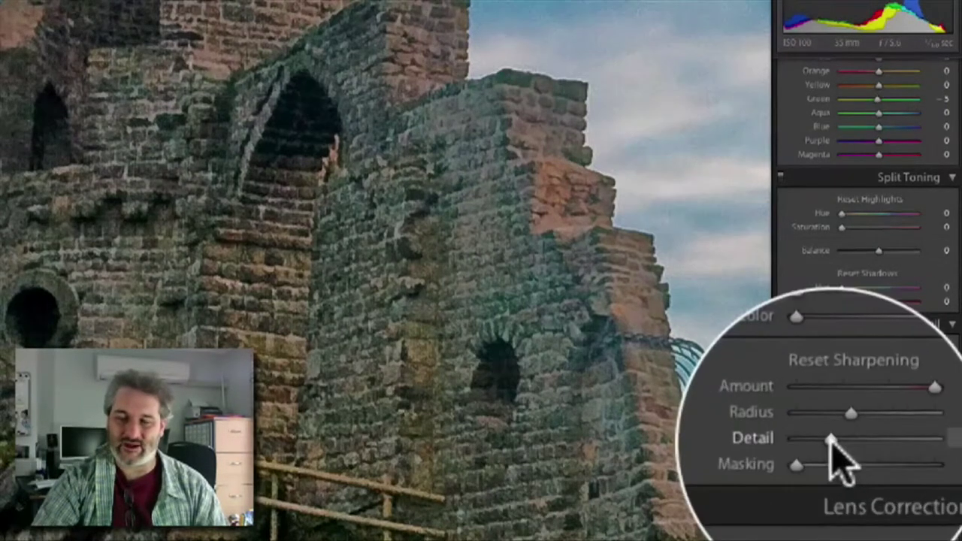
pyautogui.moveTo(832, 442); pyautogui.dragTo(844, 444)
pyautogui.moveTo(908, 444); pyautogui.dragTo(884, 452)
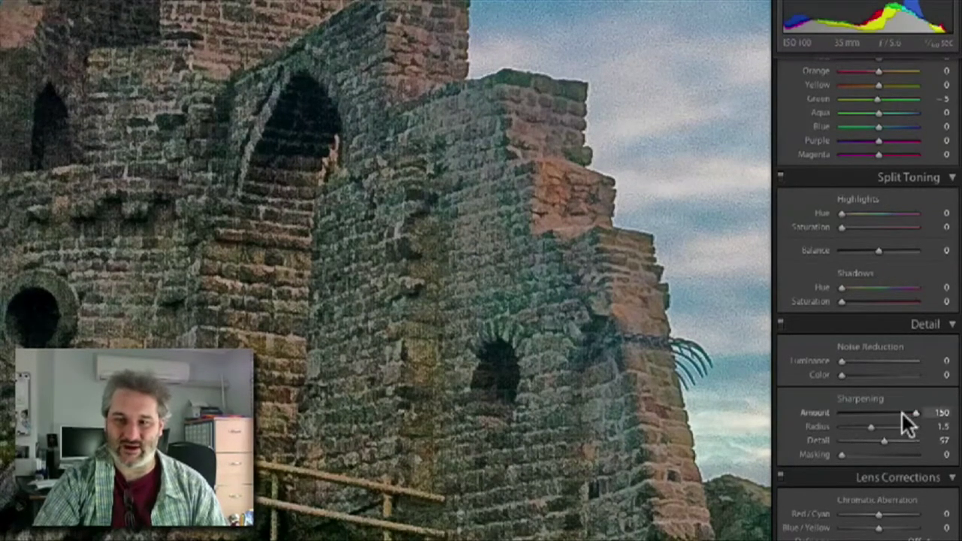
pyautogui.press('alt')
pyautogui.moveTo(886, 441); pyautogui.dragTo(883, 442)
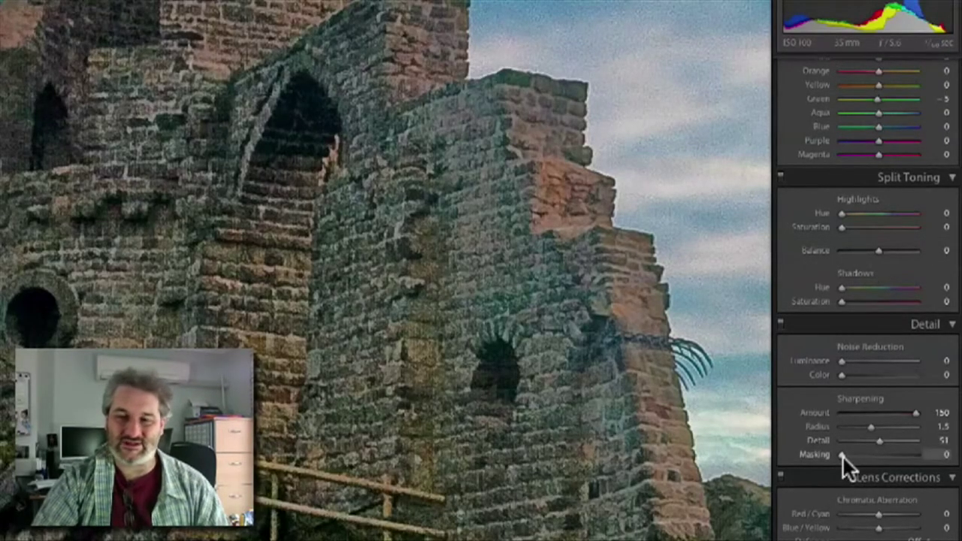
# Alt-drag Sharpening Masking with the edge preview to about 80, then lower it to 78
pyautogui.press('alt')
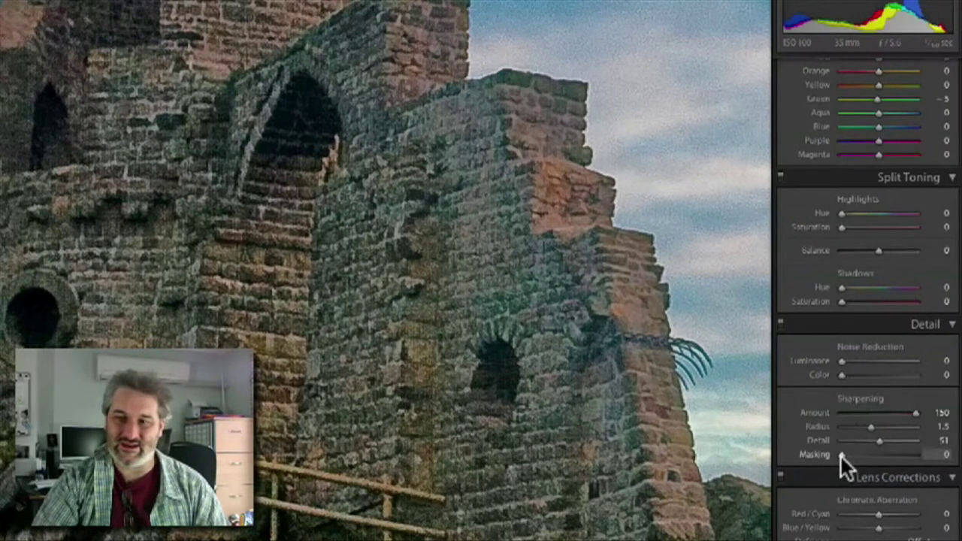
pyautogui.press('alt')
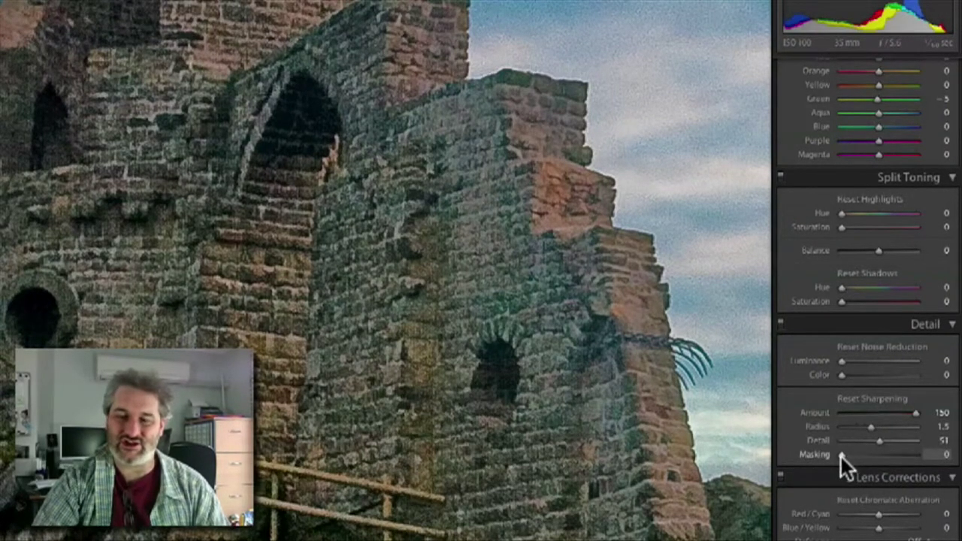
pyautogui.moveTo(843, 454); pyautogui.dragTo(840, 454)
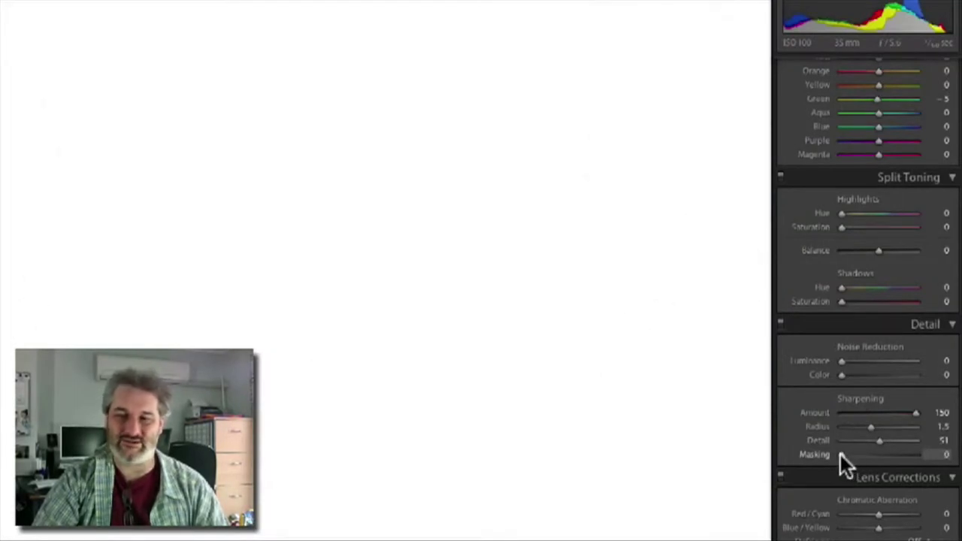
pyautogui.moveTo(840, 454); pyautogui.dragTo(922, 458)
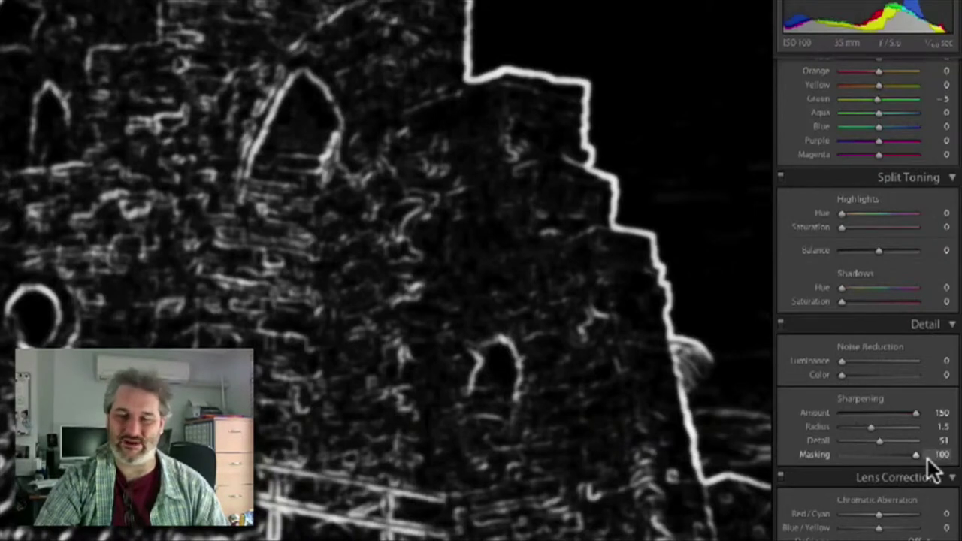
pyautogui.moveTo(927, 459); pyautogui.dragTo(903, 456)
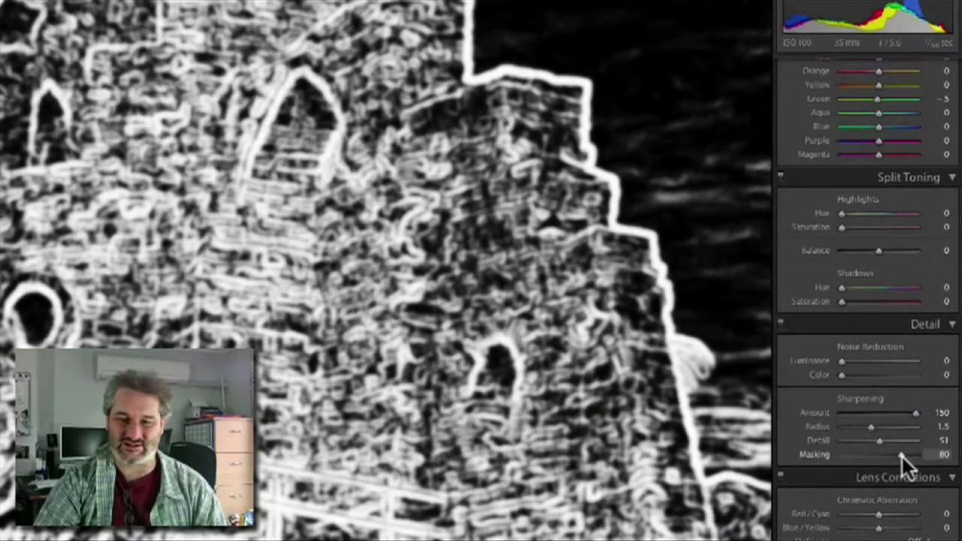
pyautogui.moveTo(900, 456); pyautogui.dragTo(900, 456)
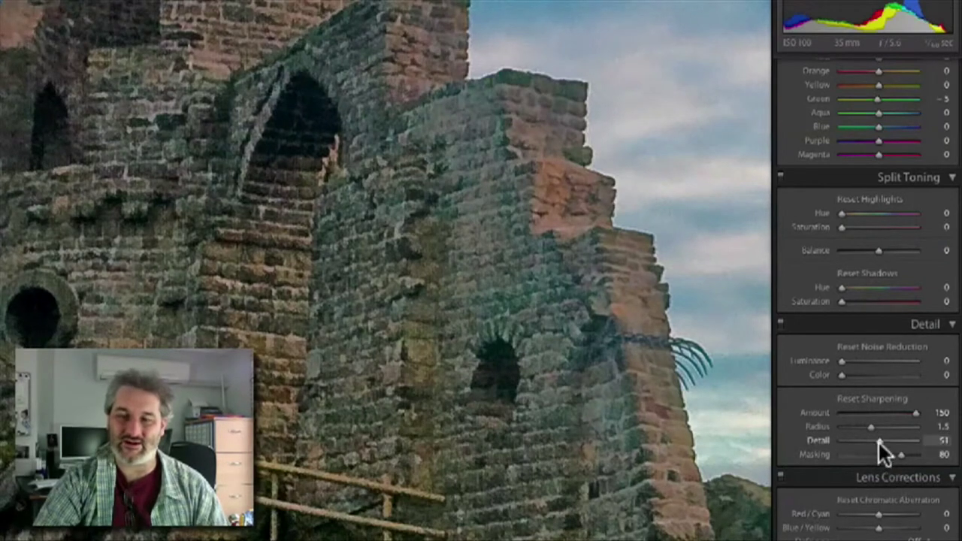
pyautogui.moveTo(904, 458); pyautogui.dragTo(904, 458)
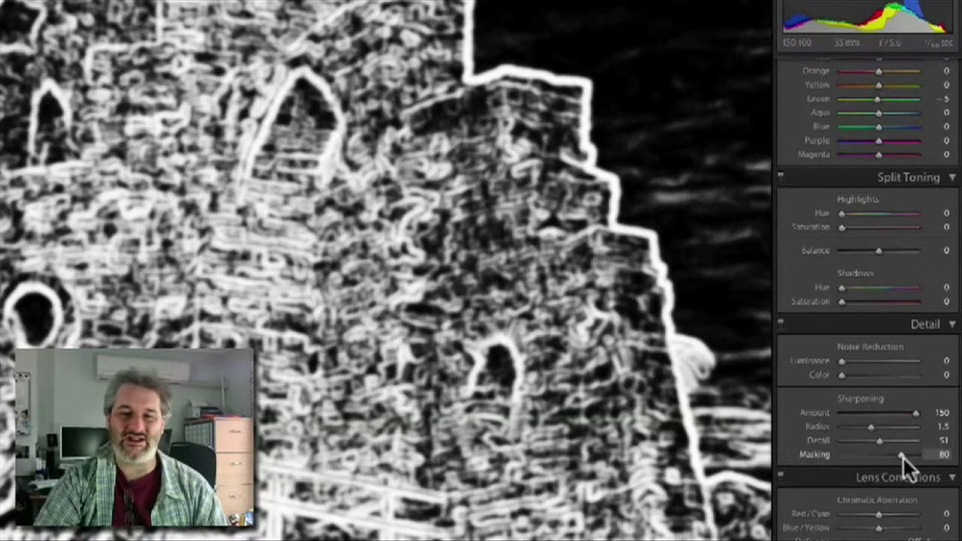
pyautogui.moveTo(903, 458); pyautogui.dragTo(902, 458)
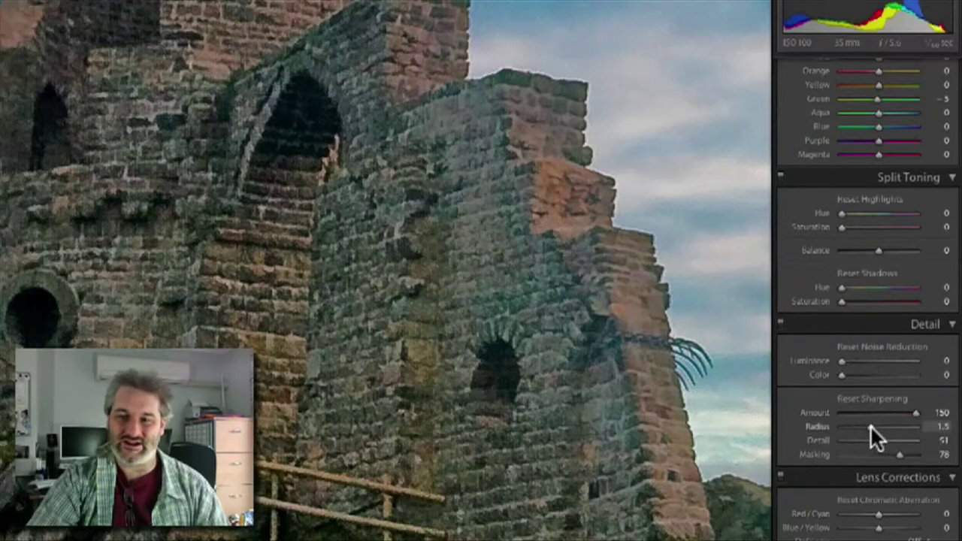
# Reduce Sharpening Radius to about 1.4 and drop Amount from 150 to 59
pyautogui.moveTo(871, 428)
pyautogui.mouseDown()
pyautogui.moveTo(857, 427)
pyautogui.moveTo(869, 430)
pyautogui.mouseUp()
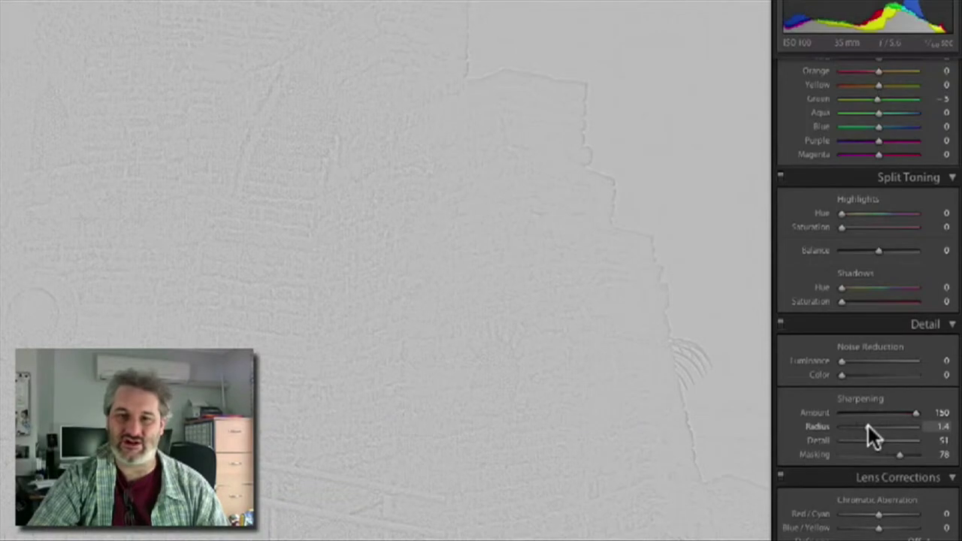
pyautogui.moveTo(869, 425); pyautogui.dragTo(868, 426)
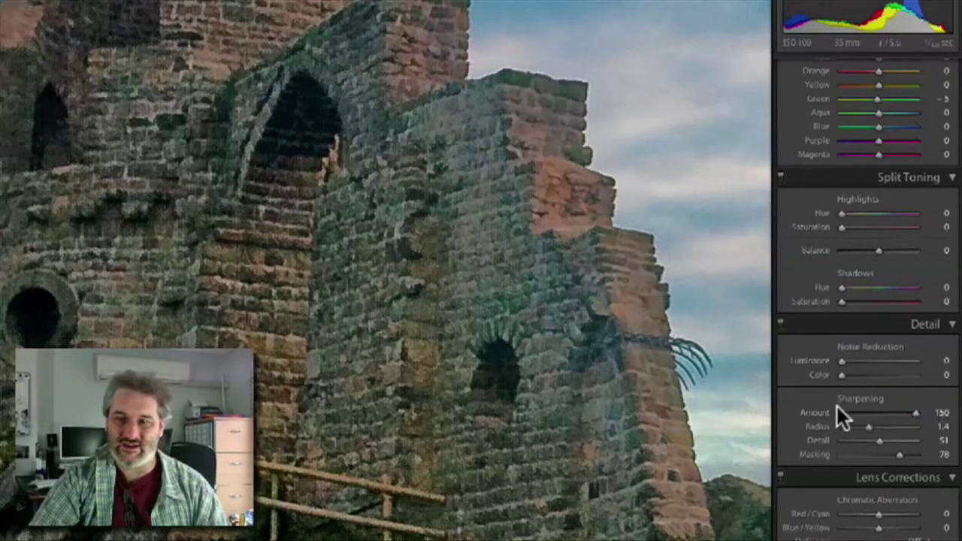
pyautogui.moveTo(917, 416); pyautogui.dragTo(872, 418)
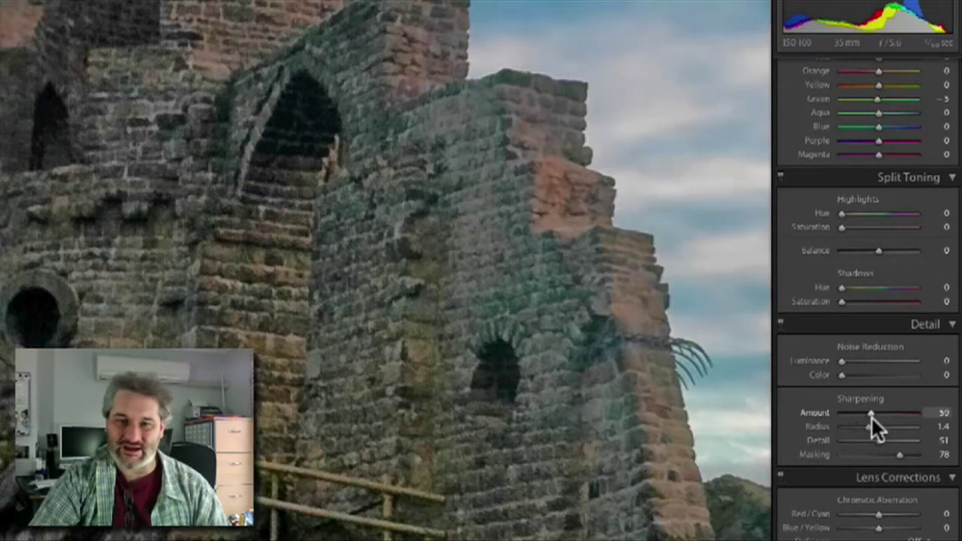
# Toggle the Detail panel off and on to compare, then lower Radius to 1.2
pyautogui.click(780, 323)
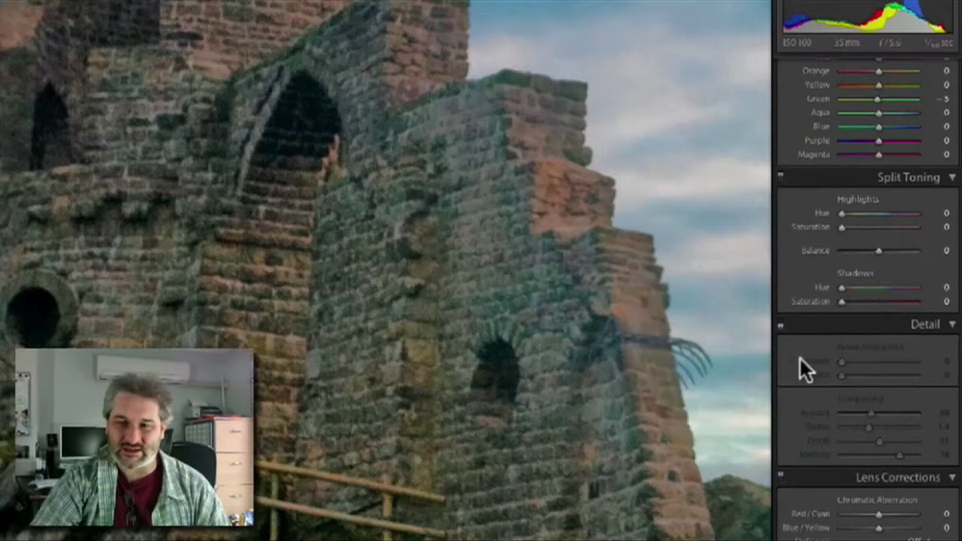
pyautogui.click(781, 322)
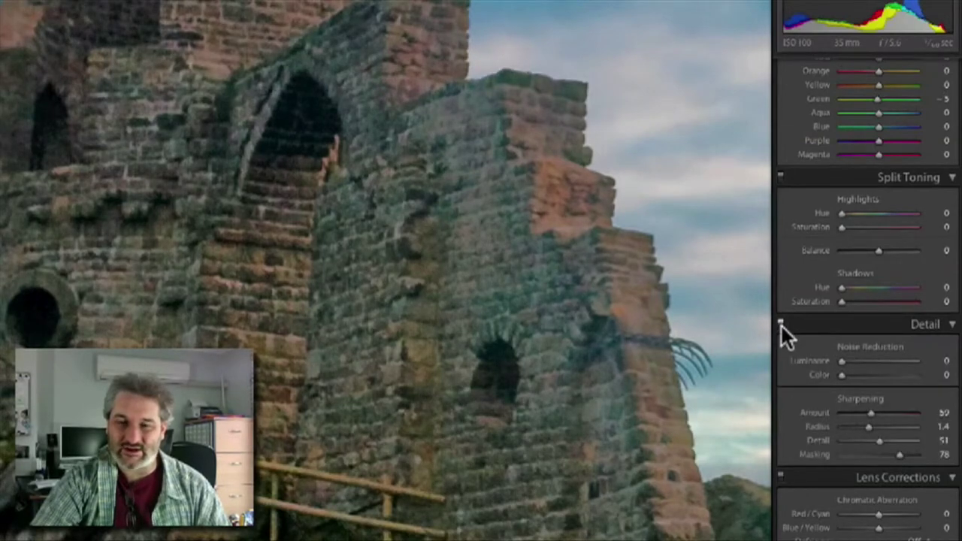
pyautogui.click(781, 324)
pyautogui.click(781, 323)
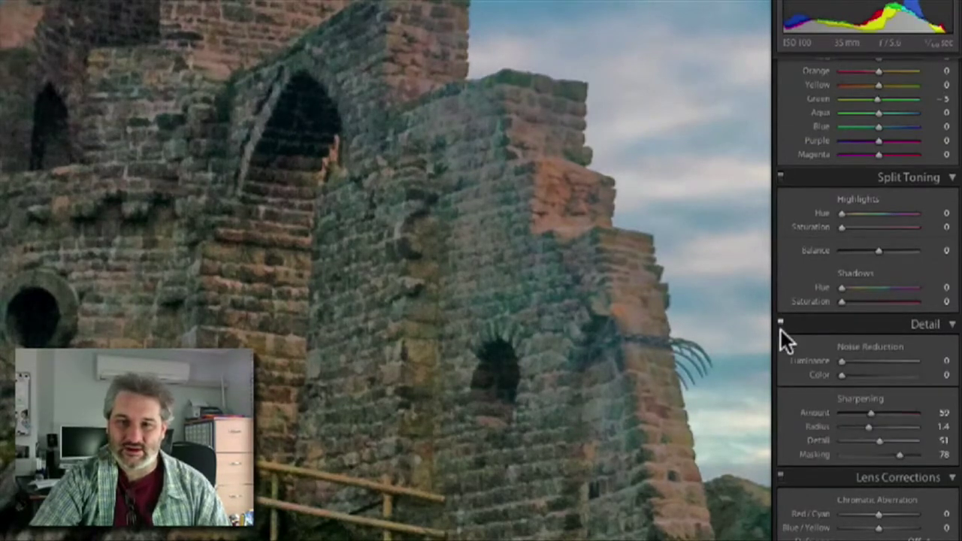
pyautogui.keyDown('alt'); pyautogui.moveTo(870, 428); pyautogui.dragTo(862, 425); pyautogui.keyUp('alt')
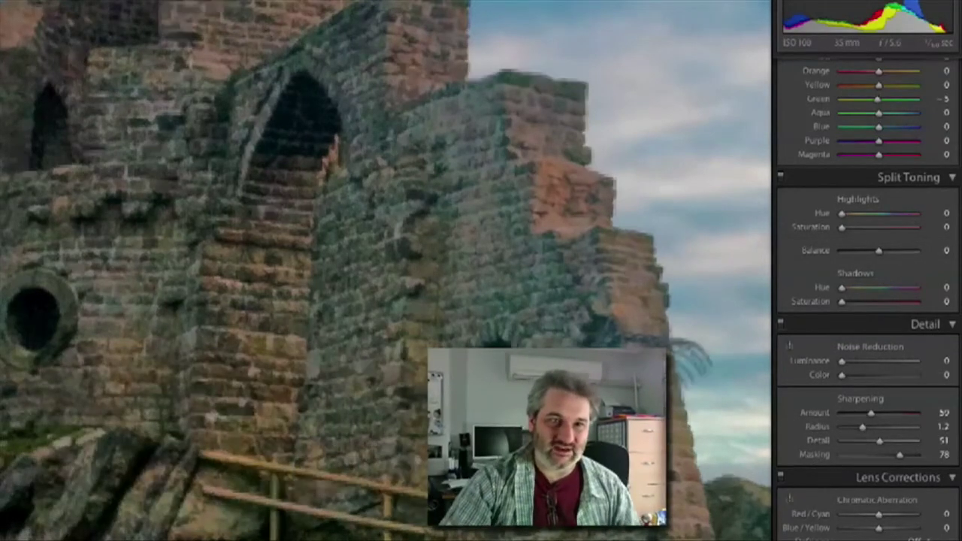
# Zoom to 1:1 on the castle, adjust Red/Cyan fringe correction, and compare with Lens Corrections off
pyautogui.press('z')
pyautogui.click(82, 255)
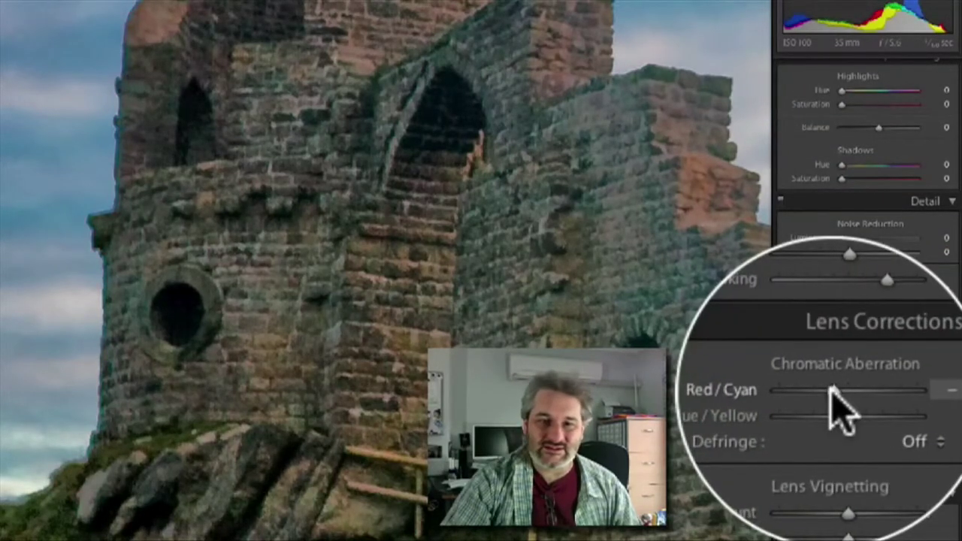
pyautogui.click(873, 391)
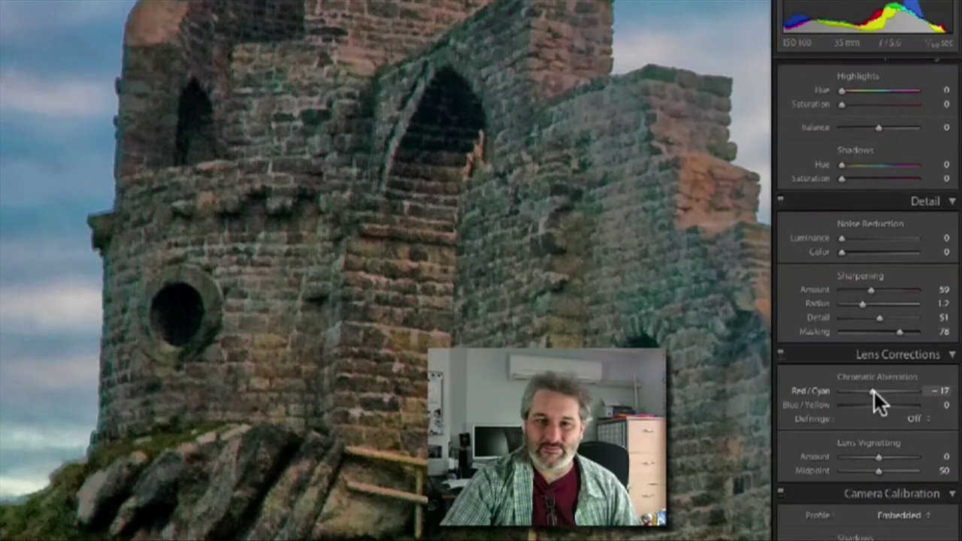
pyautogui.click(780, 354)
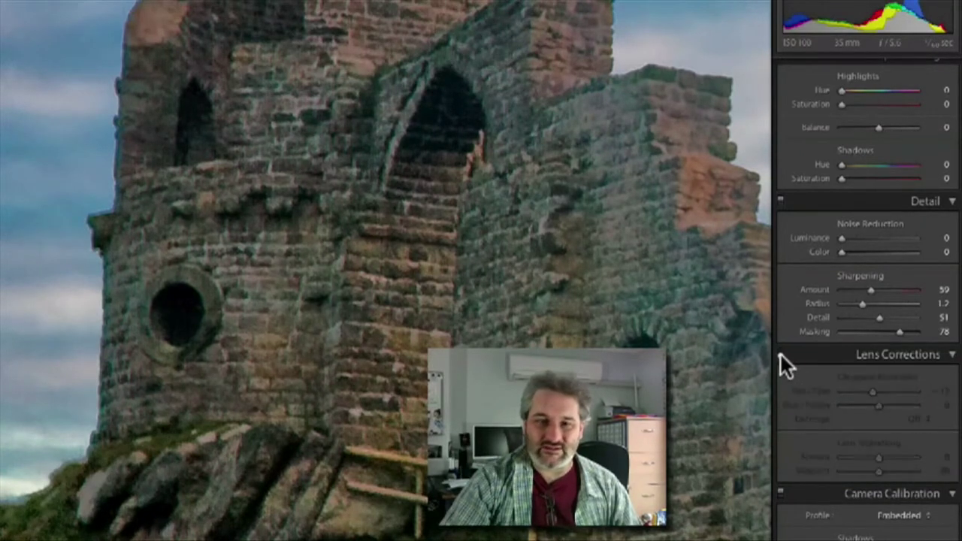
pyautogui.click(781, 355)
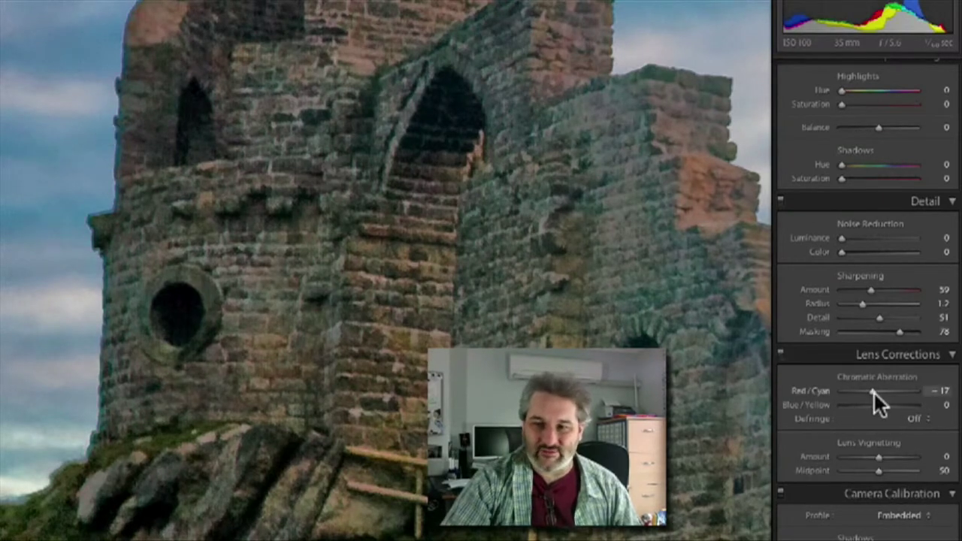
# Fine-tune Red/Cyan to −15, compare Lens Corrections on and off, and zoom back out
pyautogui.moveTo(875, 394); pyautogui.dragTo(873, 394)
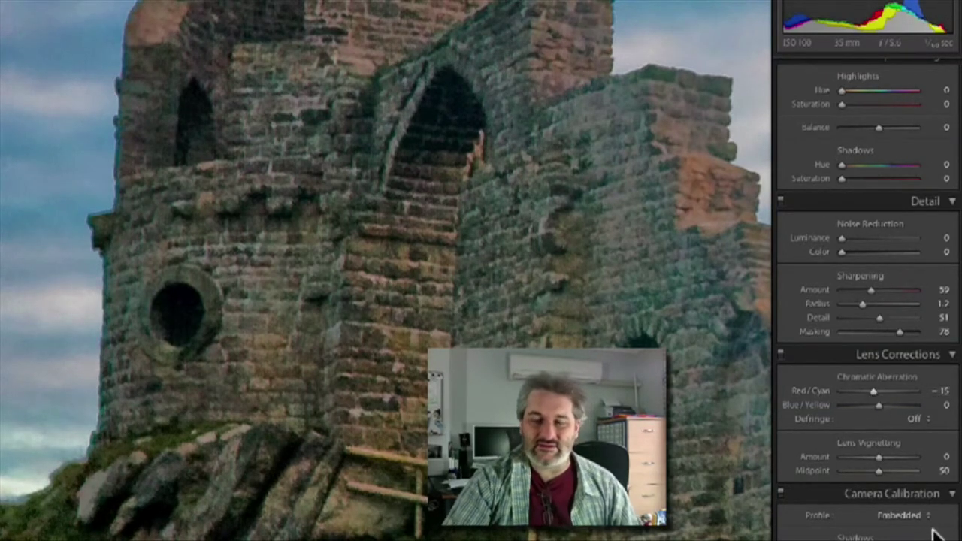
pyautogui.click(781, 354)
pyautogui.click(783, 354)
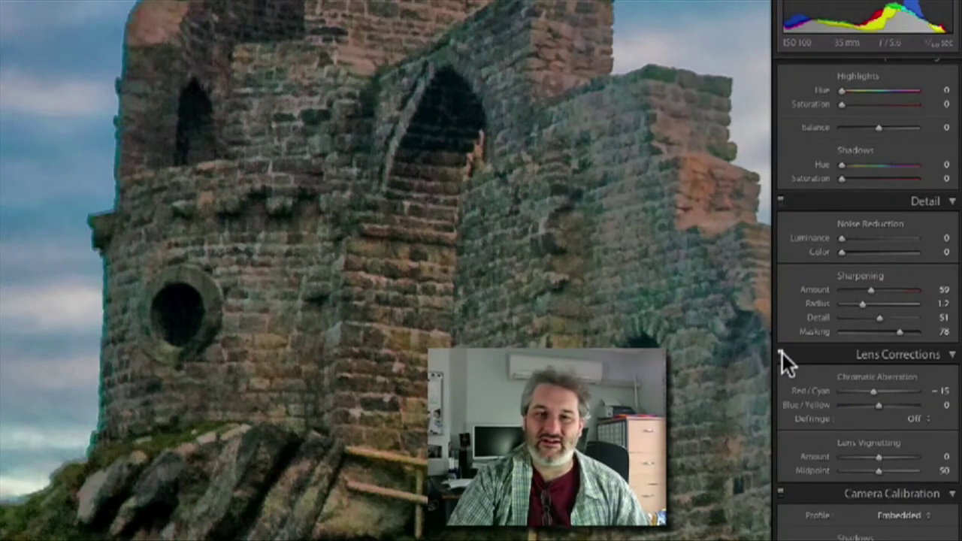
pyautogui.click(453, 276)
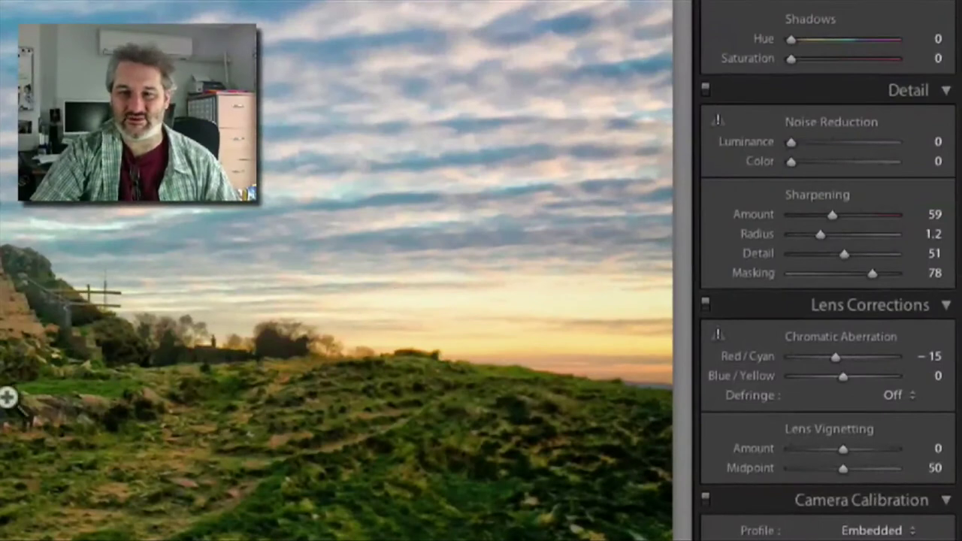
# Sample the grass with the HSL Saturation targeted tool, settling Yellow at +8 and Orange at +55
pyautogui.scroll(10, 782, 241)
pyautogui.click(782, 239)
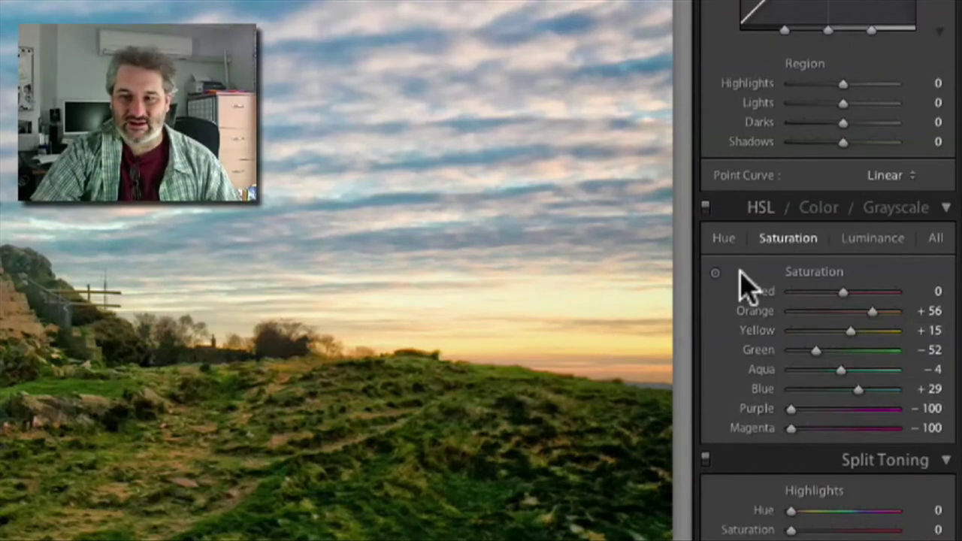
pyautogui.click(718, 274)
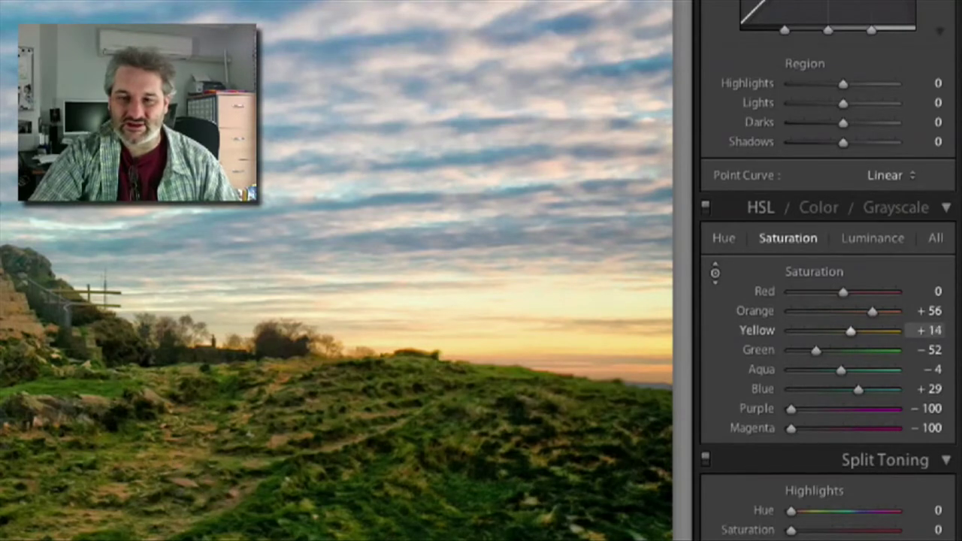
pyautogui.moveTo(361, 421); pyautogui.dragTo(361, 447)
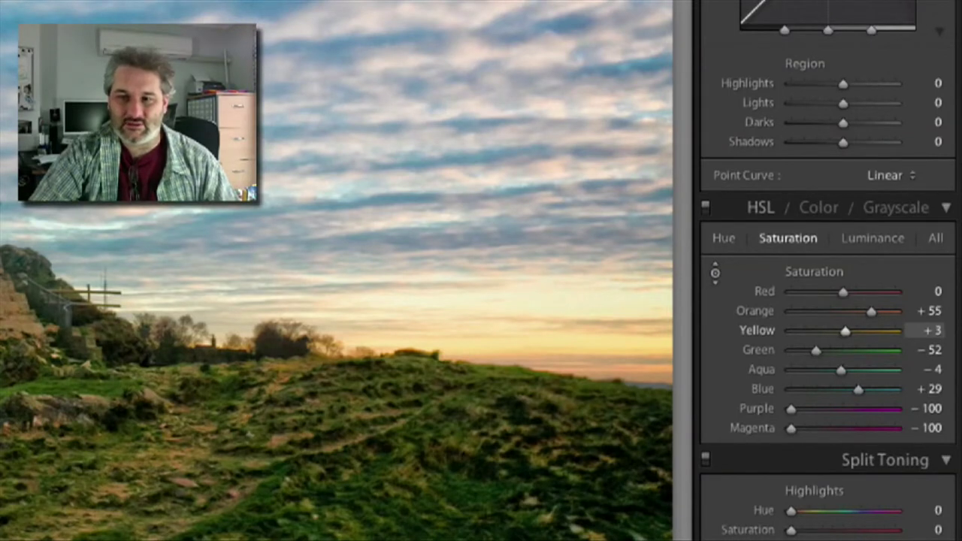
pyautogui.moveTo(211, 494); pyautogui.dragTo(210, 481)
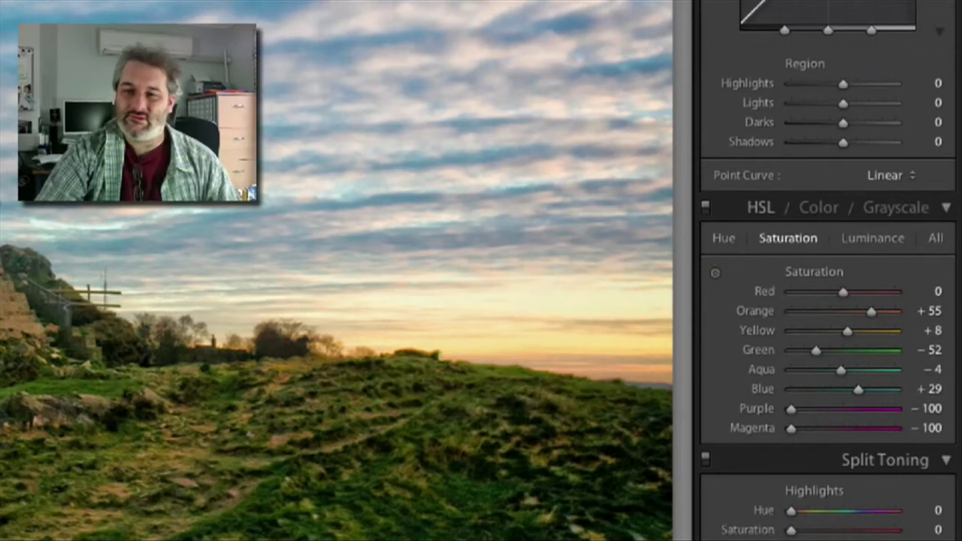
pyautogui.scroll(-15, 827, 338)
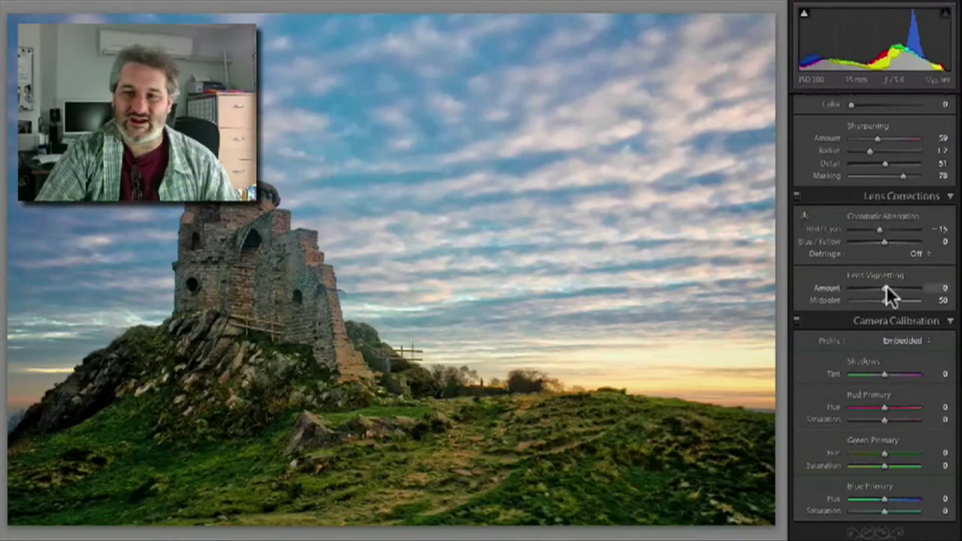
# Darken the corners with Lens Vignetting Amount -67, then fine-tune Midpoint to 43
pyautogui.moveTo(884, 288); pyautogui.dragTo(835, 295)
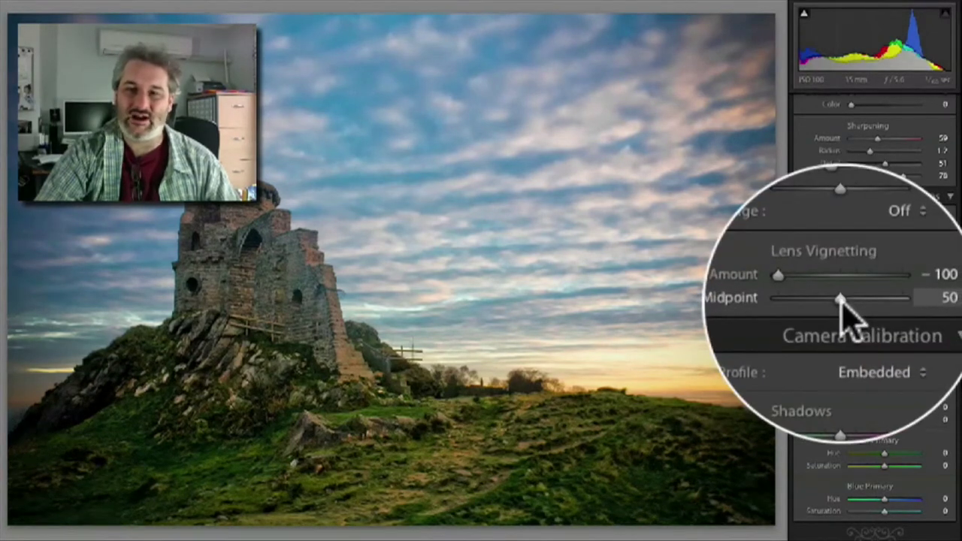
pyautogui.moveTo(840, 300); pyautogui.dragTo(863, 299)
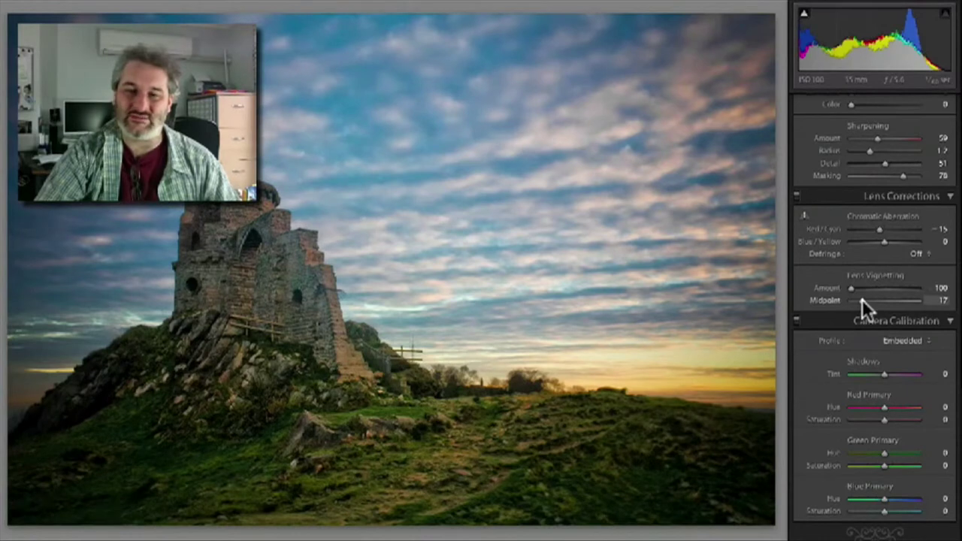
pyautogui.moveTo(862, 299)
pyautogui.mouseDown()
pyautogui.moveTo(879, 297)
pyautogui.moveTo(862, 289)
pyautogui.mouseUp()
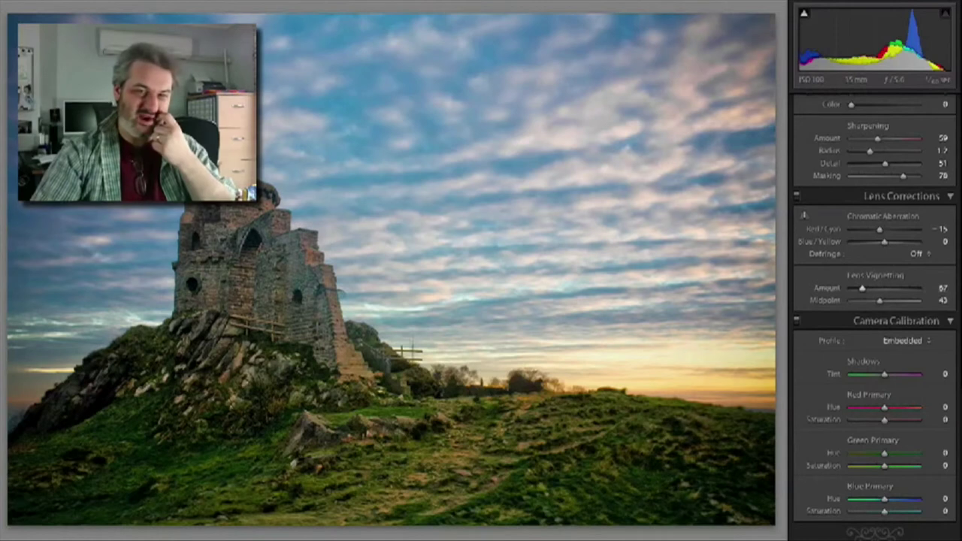
pyautogui.scroll(10, 876, 316)
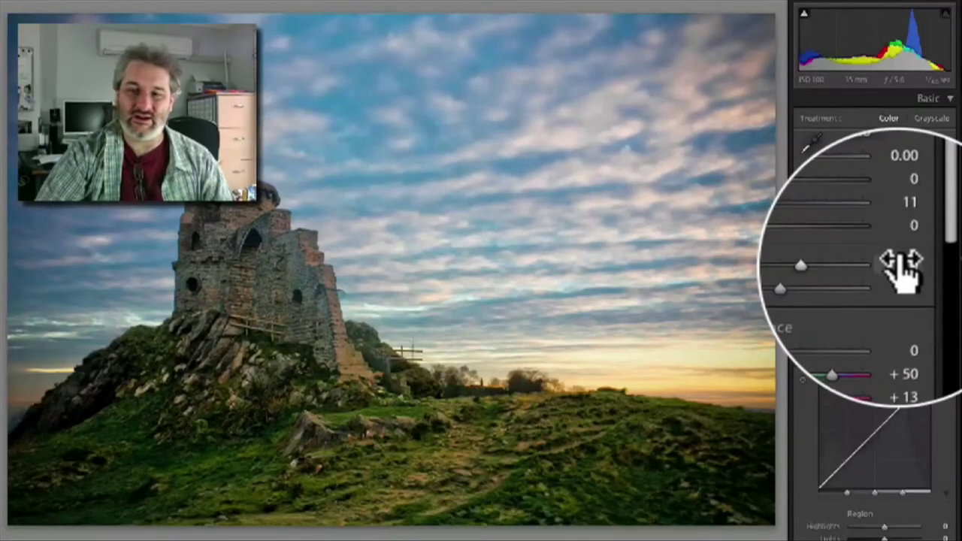
# Raise Brightness in the Basic panel to +21
pyautogui.moveTo(902, 266); pyautogui.dragTo(919, 267)
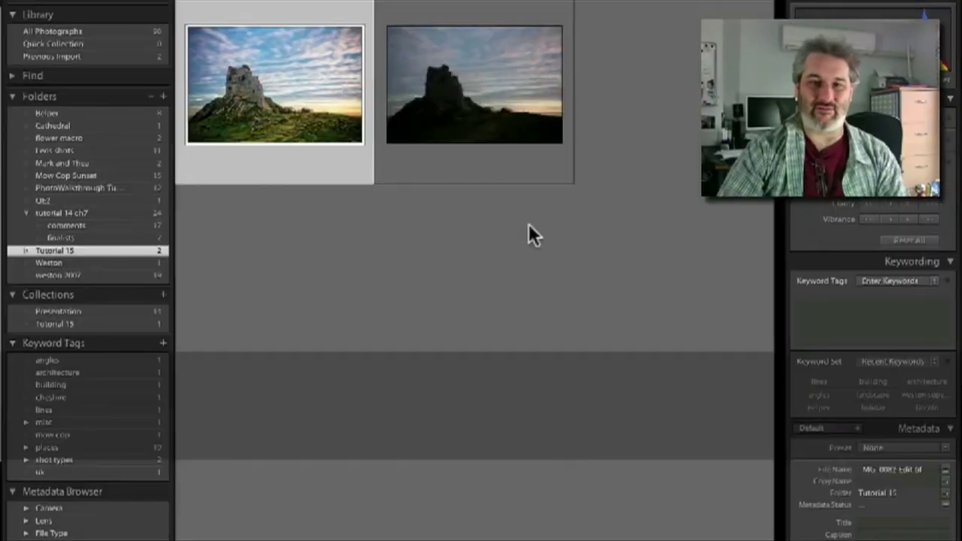
# Select the edited TIFF and the dark original in the Library grid and show both in Survey view
pyautogui.click(480, 98)
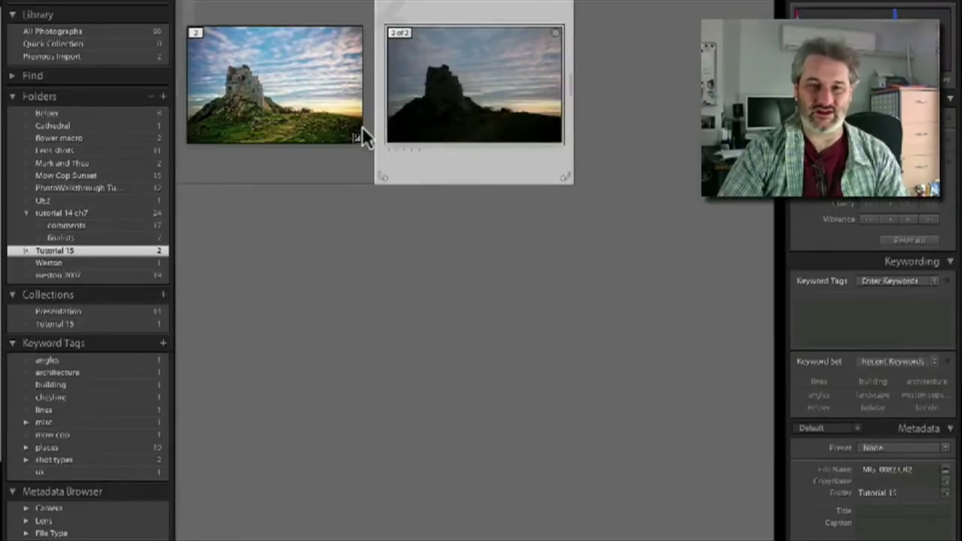
pyautogui.click(331, 119)
pyautogui.keyDown('shift'); pyautogui.click(461, 120); pyautogui.keyUp('shift')
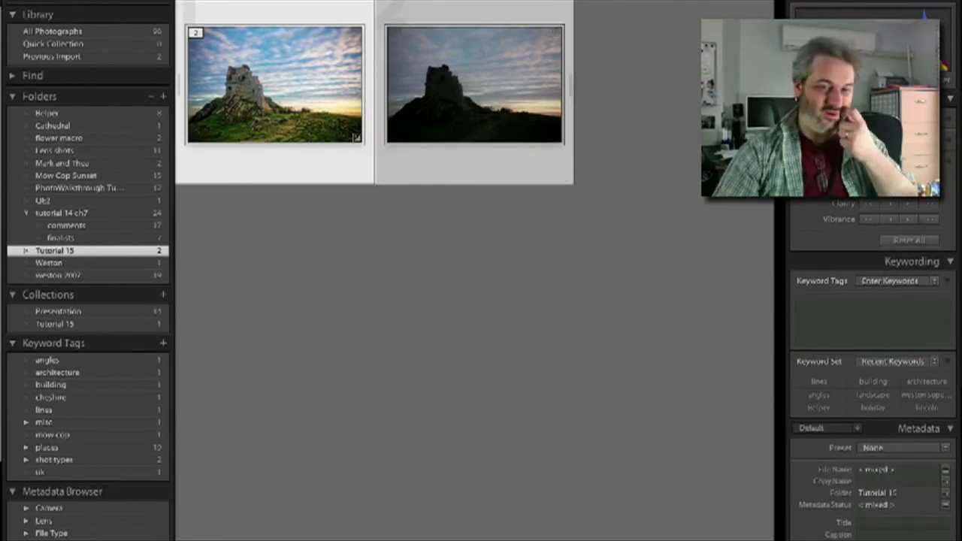
pyautogui.press('n')
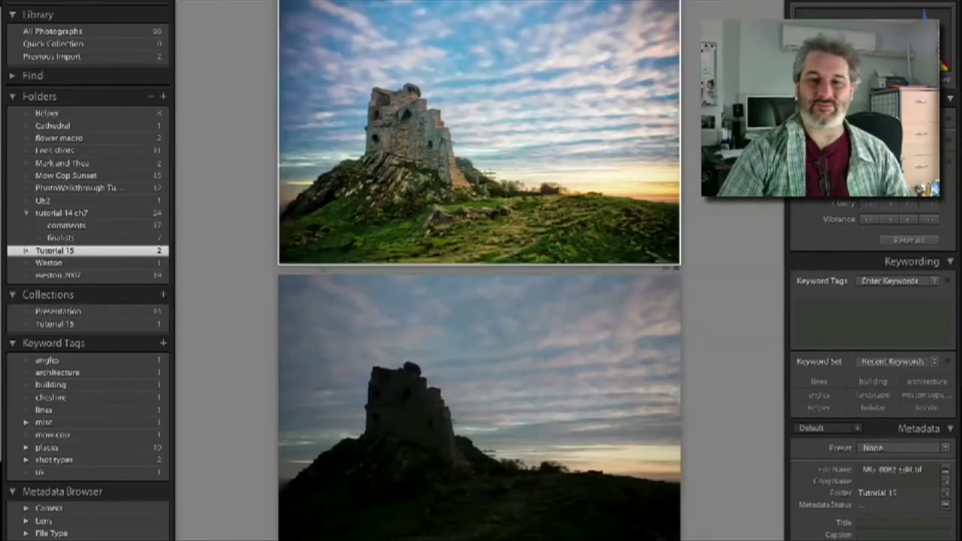